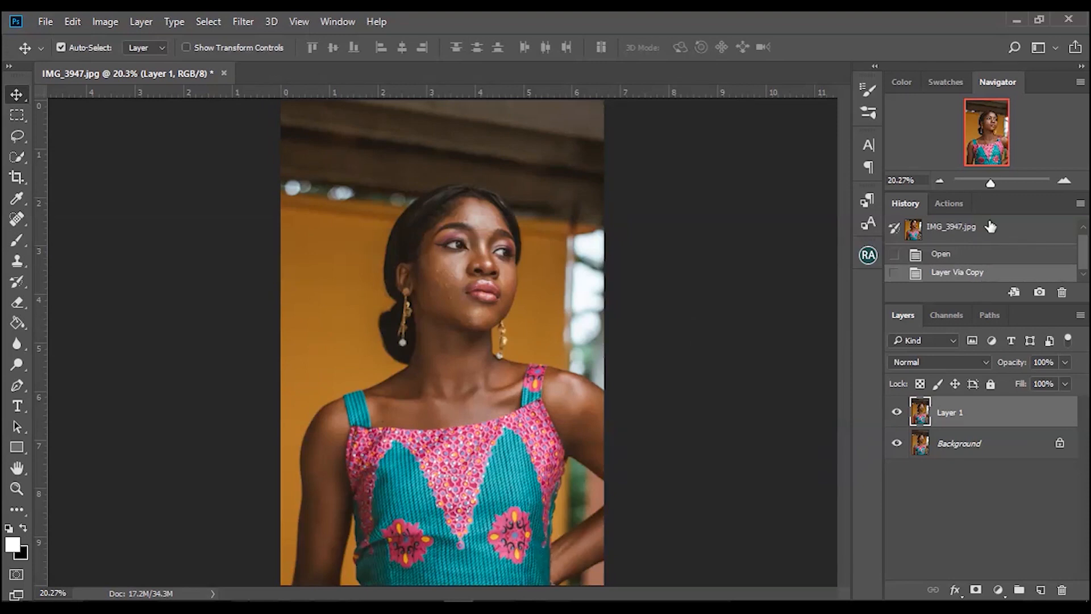
Sharpen the photo with the Beauty Retouch Sharpen Image action and set the sharpened layer's opacity to 49%.
left_click_drag(992, 181, 995, 181)
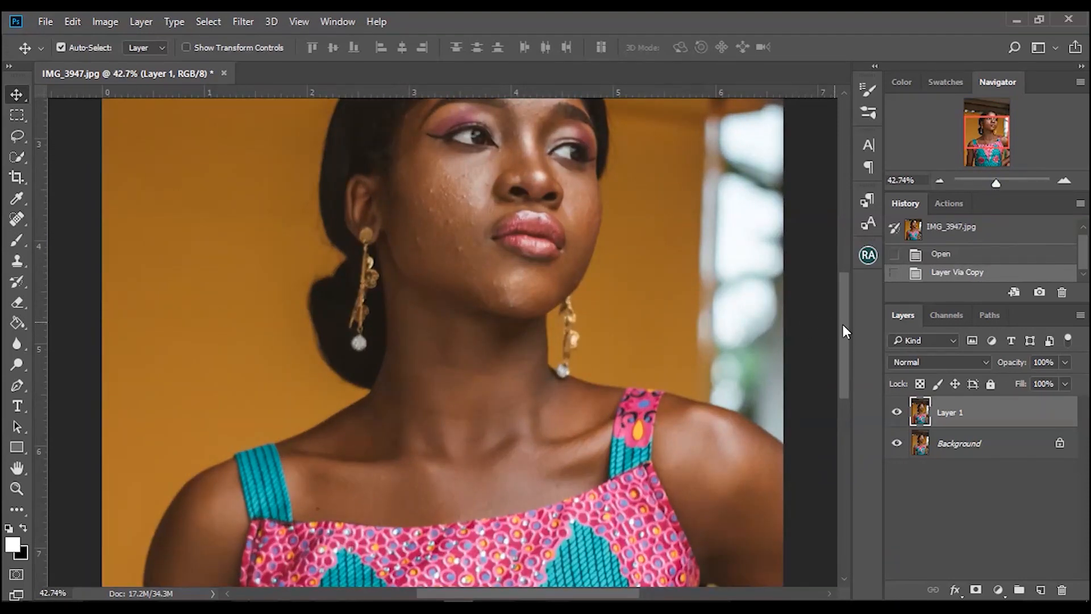
left_click_drag(844, 329, 843, 299)
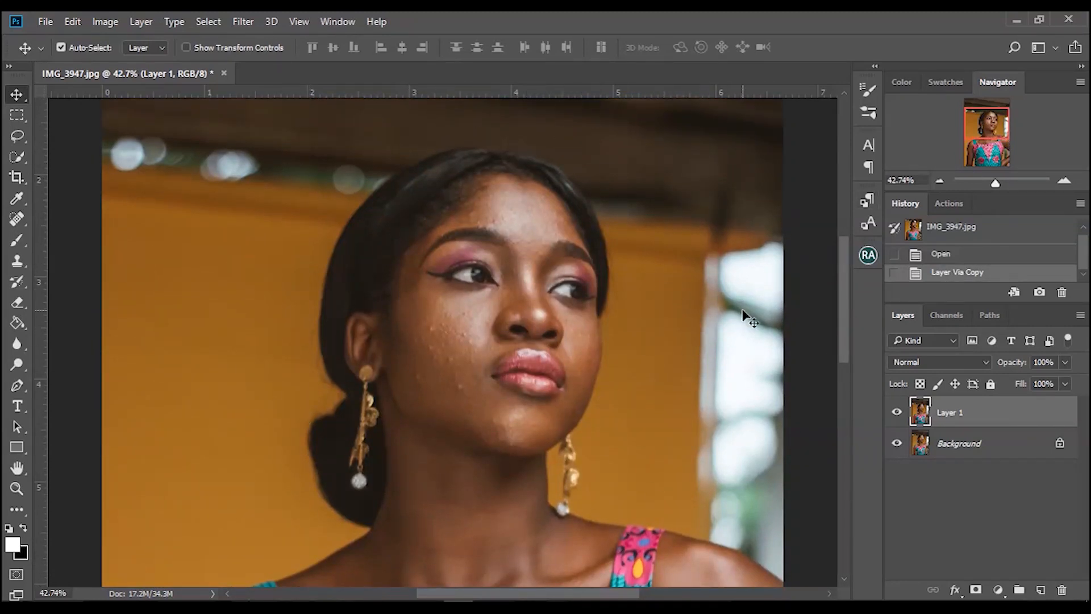
left_click_drag(995, 183, 998, 185)
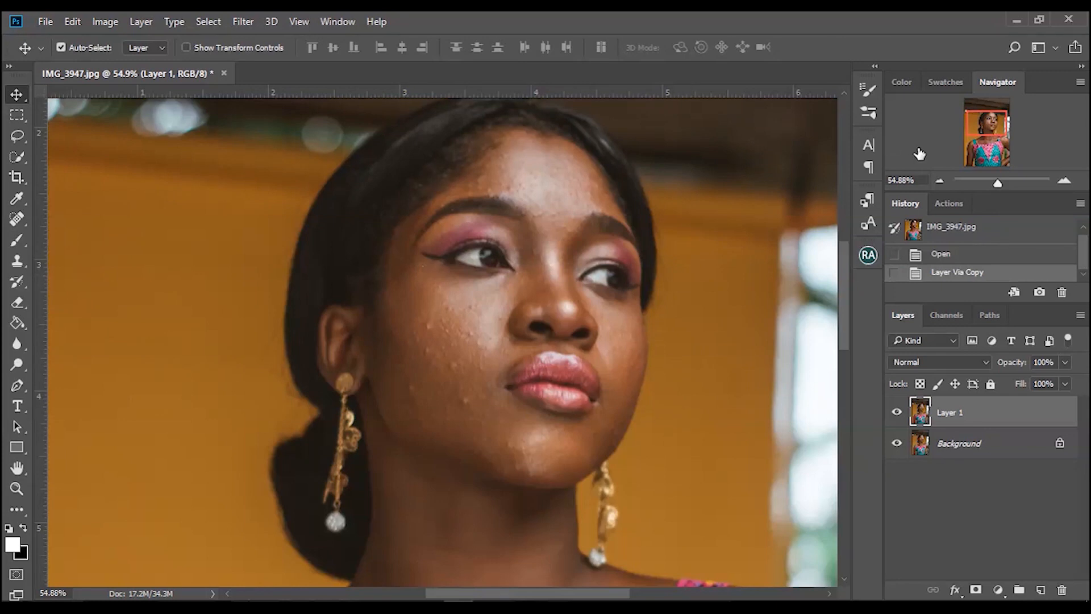
left_click(868, 255)
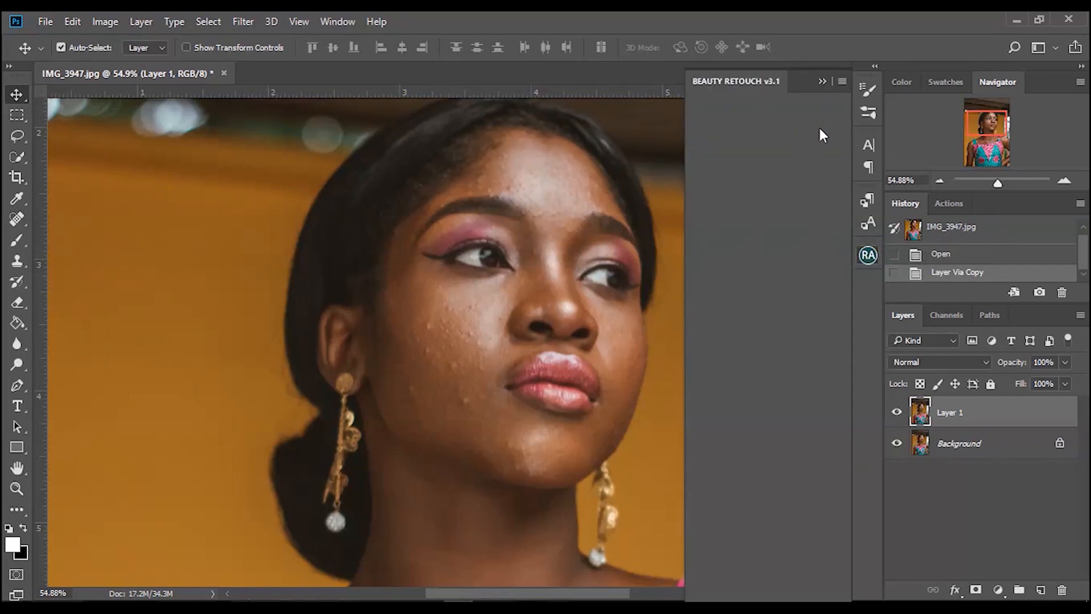
left_click(804, 146)
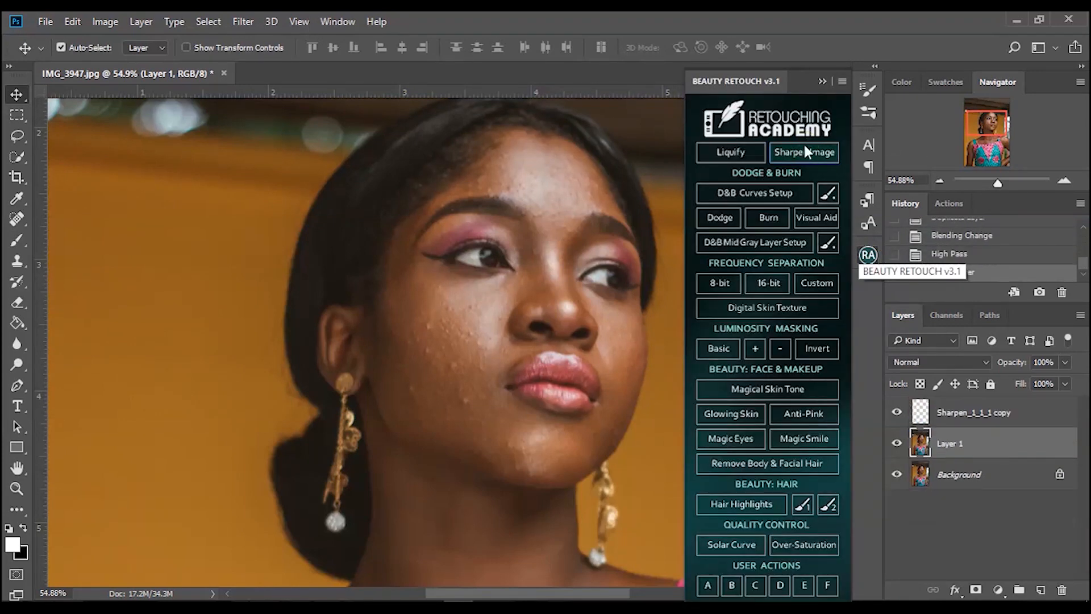
left_click(822, 81)
left_click_drag(1066, 362, 1026, 382)
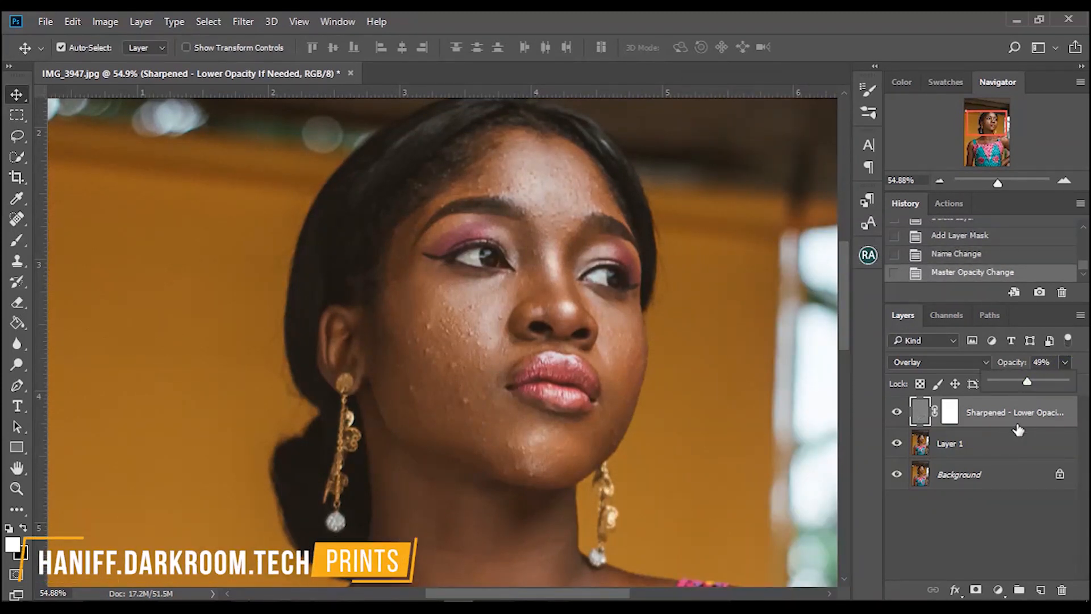
Merge the sharpened layer with Layer 1 and duplicate the merged layer.
left_click(981, 441, "shift")
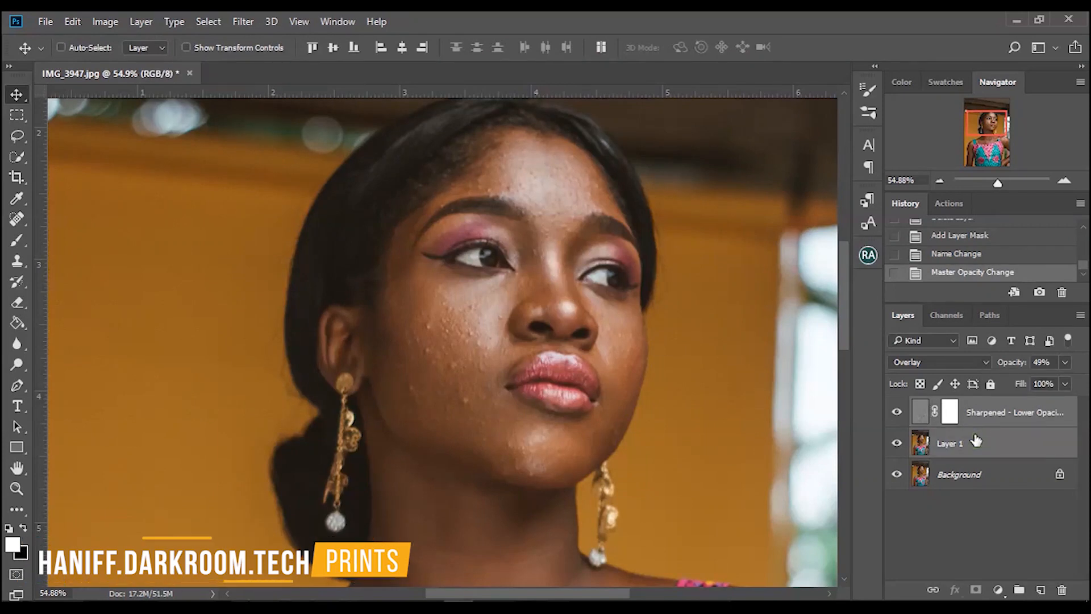
key("ctrl+e")
key("ctrl+j")
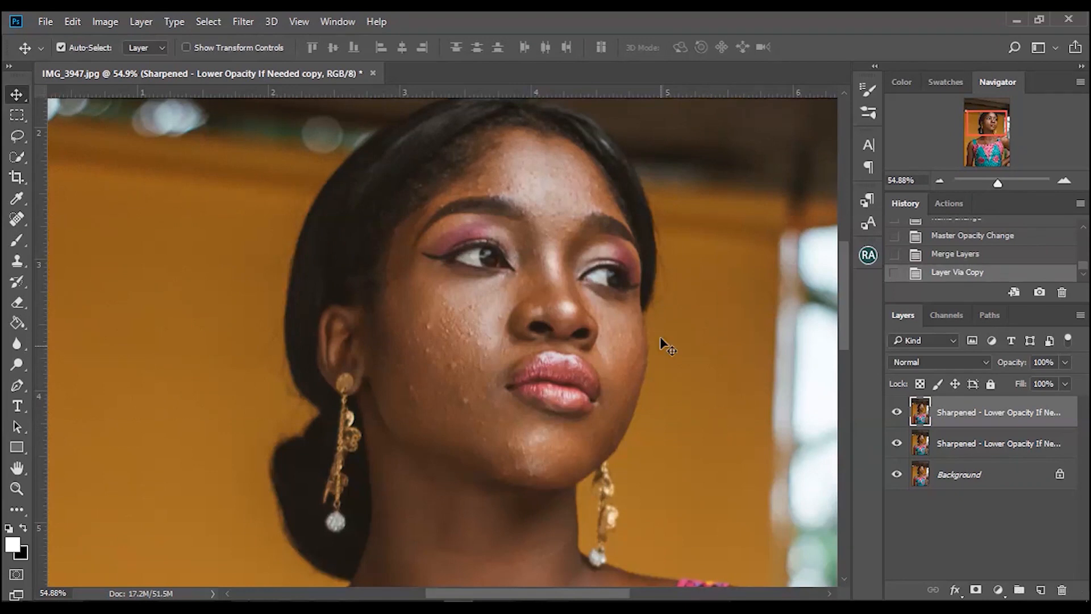
Run the Beauty Retouch 8-bit frequency separation, accepting a Gaussian Blur radius of 6.4 pixels.
left_click(867, 256)
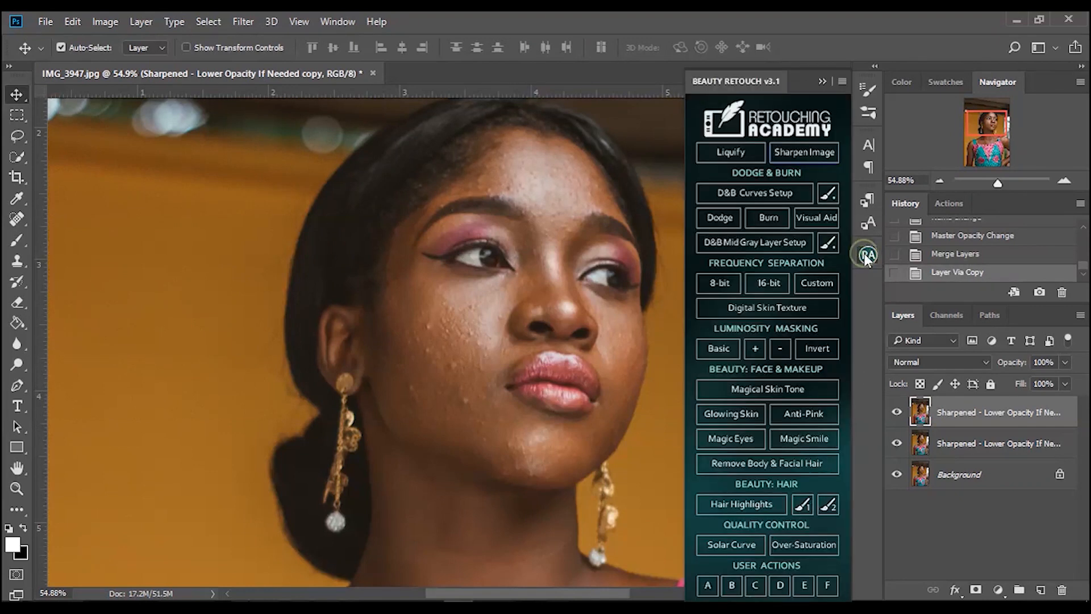
left_click(707, 286)
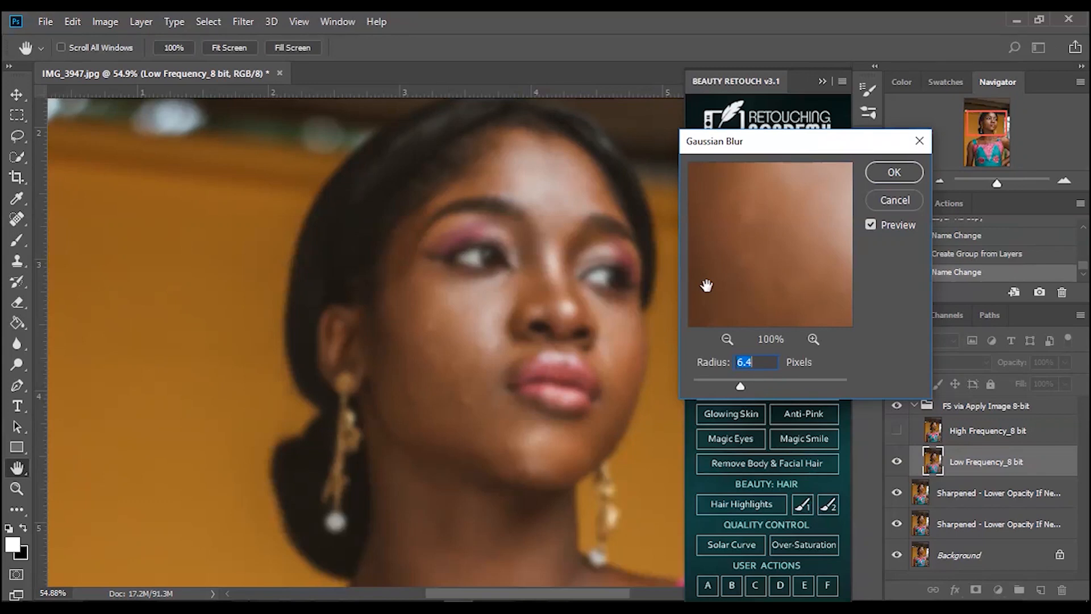
key("Return")
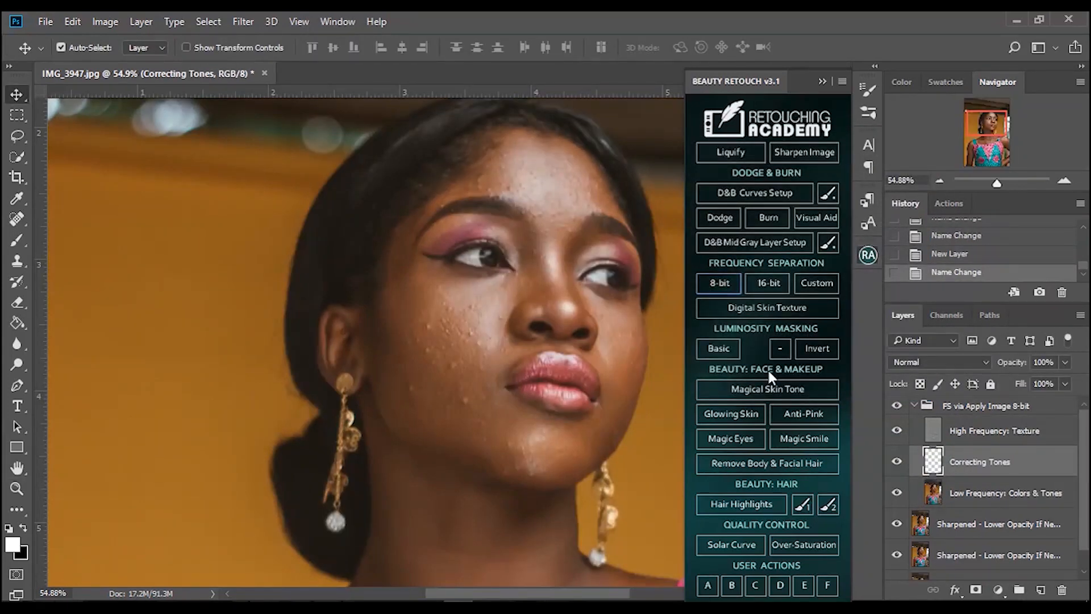
Switch to the Mixer Brush tool and duplicate the Low Frequency: Colors & Tones layer.
left_click(990, 495)
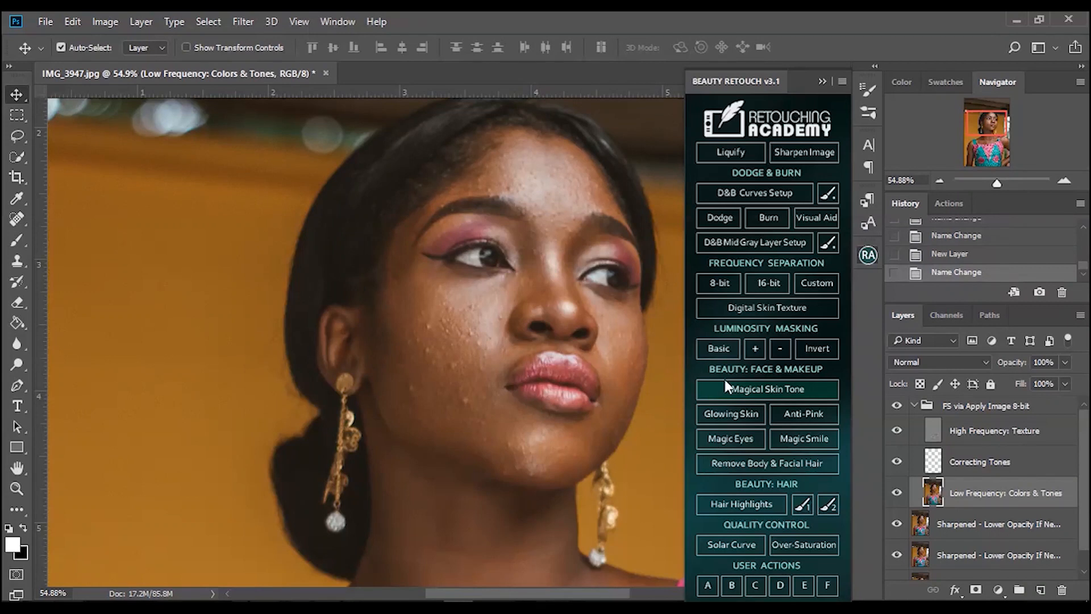
left_click(825, 78)
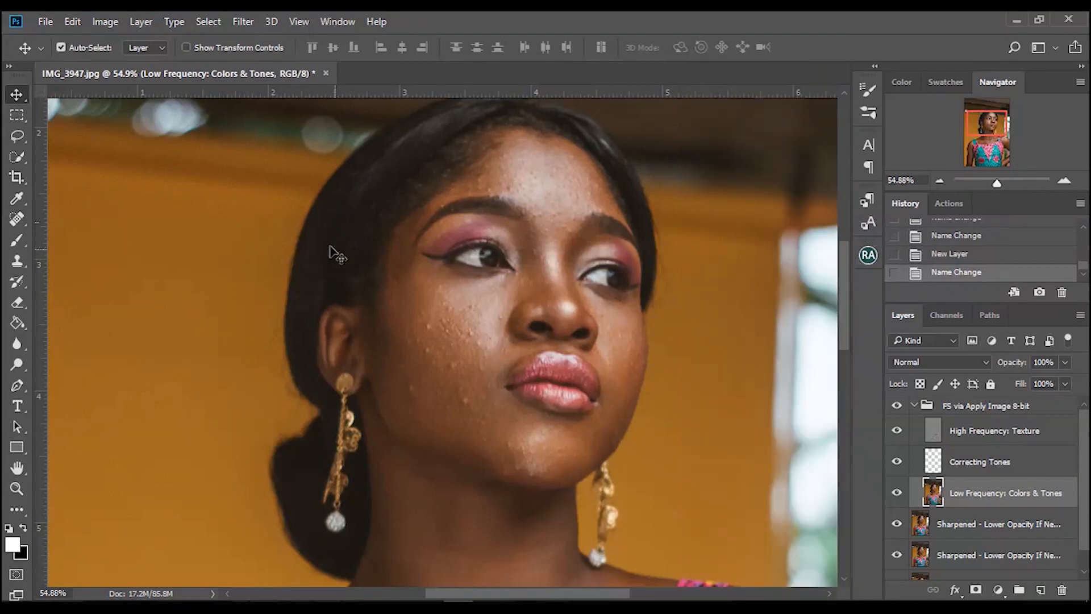
left_click(17, 239)
right_click(17, 239)
left_click(81, 285)
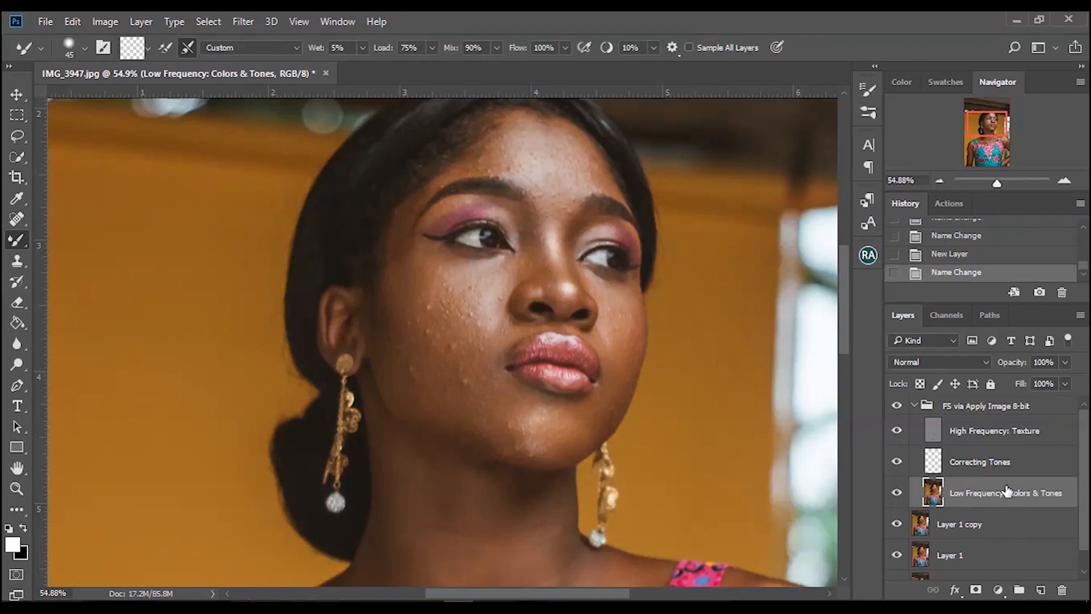
key("ctrl+j")
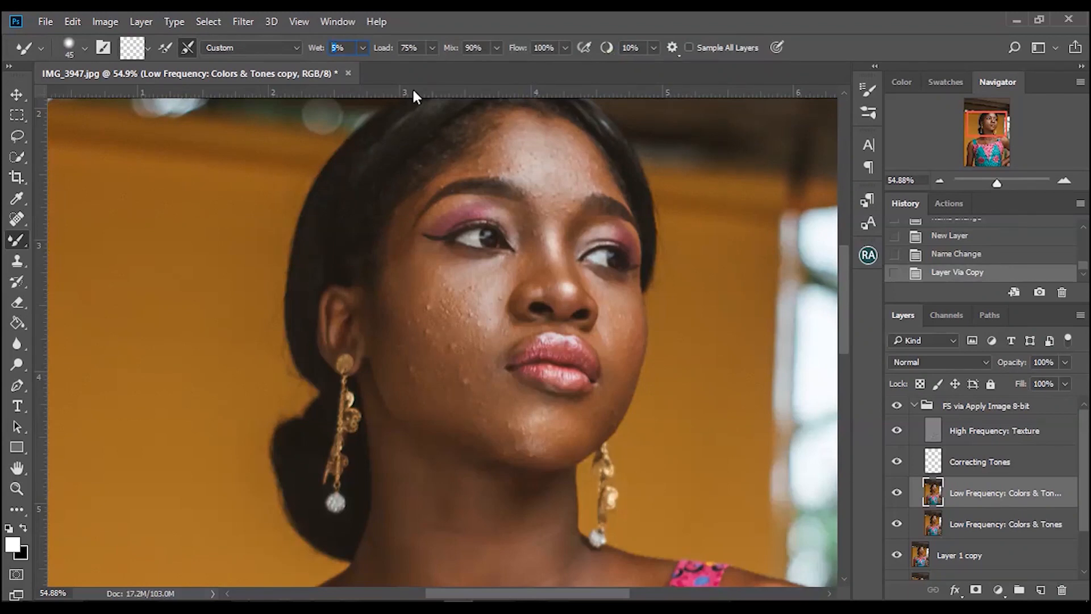
Blend uneven skin tones across the cheek, forehead and chin with Mixer Brush strokes on the duplicated low-frequency layer.
left_click(364, 48)
left_click(506, 78)
mouse_move(407, 317)
left_mouse_down()
mouse_move(450, 416)
mouse_move(420, 307)
mouse_move(461, 438)
mouse_move(413, 303)
mouse_move(442, 415)
mouse_move(402, 282)
mouse_move(408, 388)
mouse_move(401, 270)
mouse_move(402, 382)
mouse_move(400, 229)
mouse_move(401, 323)
mouse_move(437, 384)
mouse_move(433, 350)
mouse_move(463, 392)
mouse_move(434, 413)
mouse_move(417, 398)
mouse_move(533, 428)
mouse_move(505, 438)
left_mouse_up()
mouse_move(450, 303)
left_mouse_down()
mouse_move(499, 418)
mouse_move(431, 264)
mouse_move(458, 355)
left_mouse_up()
mouse_move(484, 255)
left_mouse_down()
mouse_move(479, 276)
mouse_move(471, 259)
mouse_move(499, 278)
mouse_move(471, 294)
mouse_move(426, 253)
mouse_move(428, 304)
mouse_move(460, 346)
mouse_move(494, 352)
mouse_move(526, 334)
mouse_move(597, 340)
mouse_move(624, 382)
mouse_move(620, 297)
mouse_move(627, 309)
mouse_move(608, 296)
left_mouse_up()
mouse_move(561, 252)
left_mouse_down()
mouse_move(567, 272)
mouse_move(538, 240)
mouse_move(551, 280)
mouse_move(534, 240)
mouse_move(546, 294)
mouse_move(512, 273)
mouse_move(508, 281)
mouse_move(545, 268)
left_mouse_up()
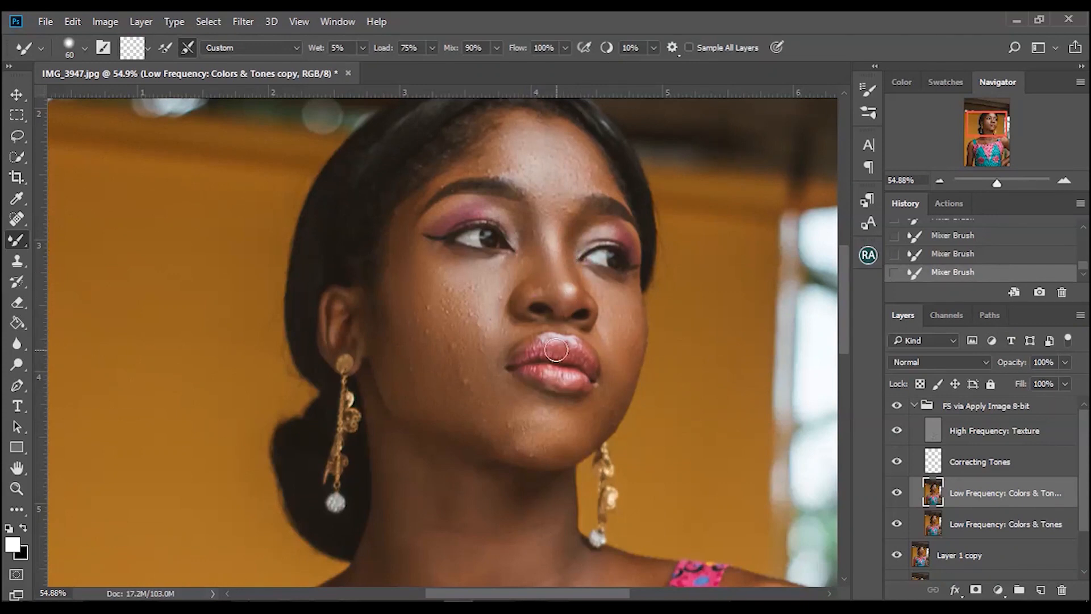
left_click(601, 409)
left_click(548, 452)
mouse_move(409, 272)
left_mouse_down()
mouse_move(414, 295)
mouse_move(410, 267)
left_mouse_up()
Enlarge the Mixer Brush to 100 px.
left_click_drag(844, 289, 844, 340)
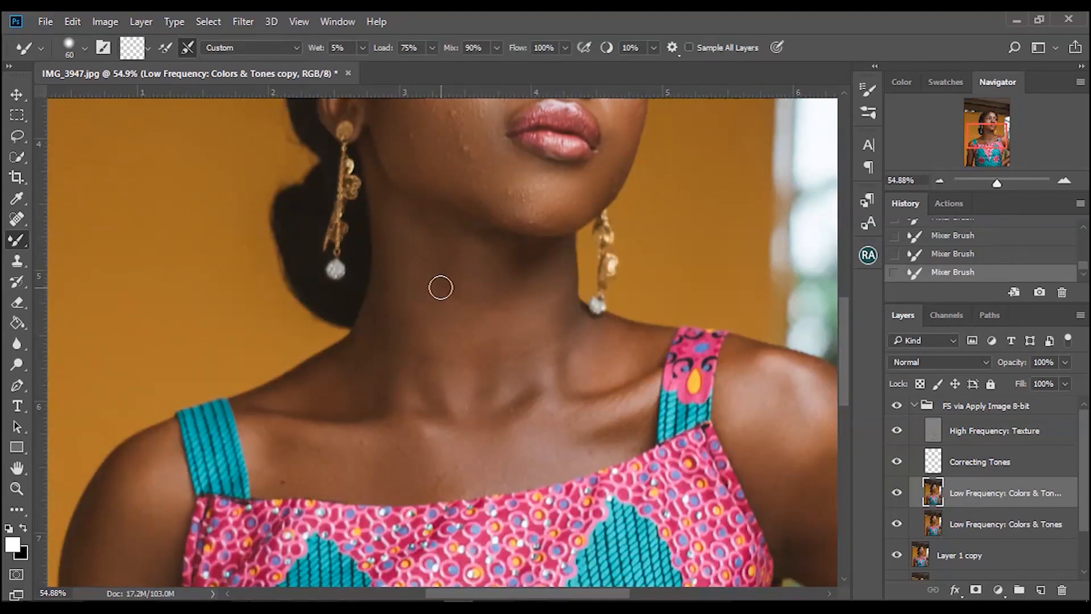
key("bracketright")
key("bracketright")
key("bracketright")
key("bracketright")
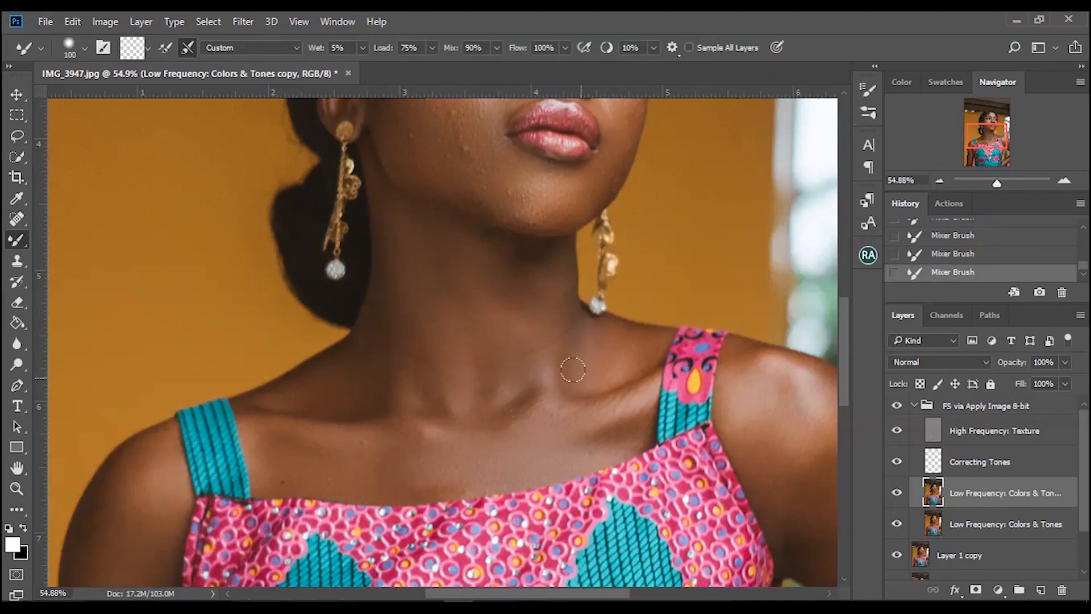
left_click_drag(997, 180, 992, 179)
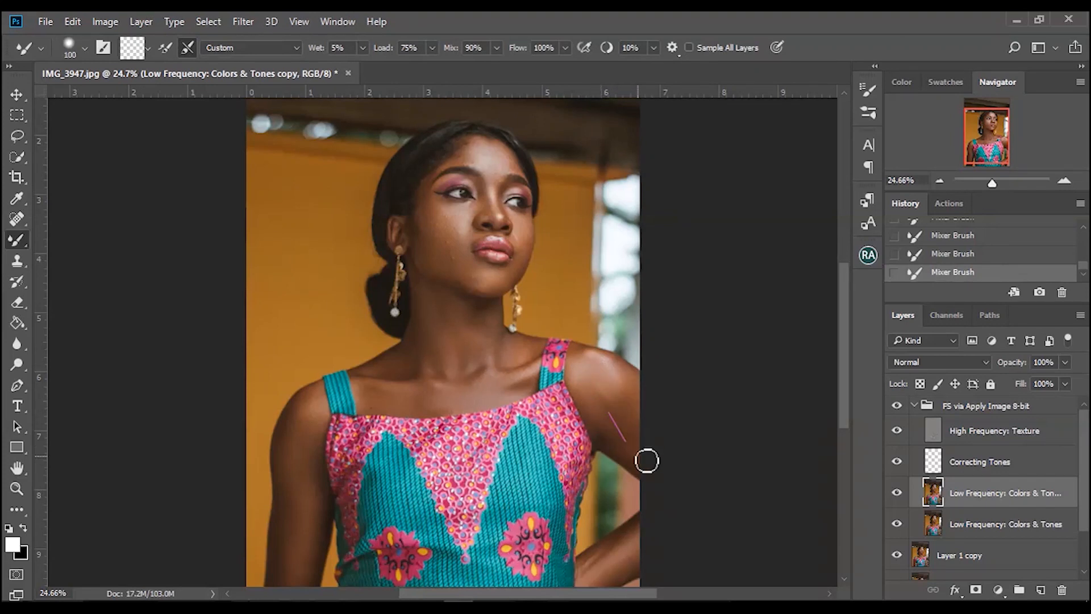
left_click_drag(842, 370, 851, 421)
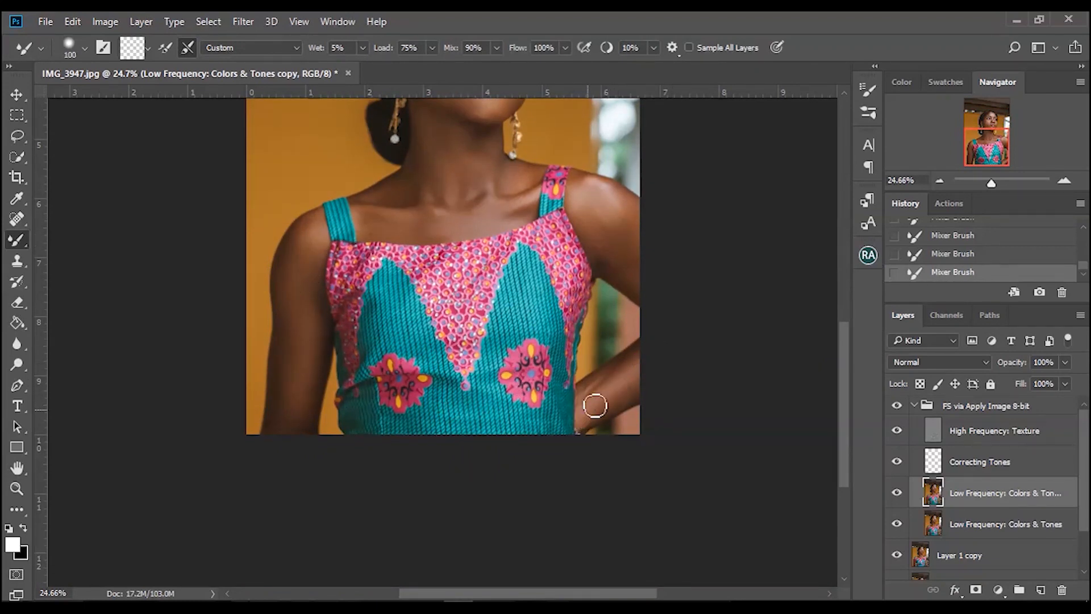
Select the High Frequency: Texture layer and switch to the Clone Stamp tool.
key("ctrl+0")
left_click(946, 446)
key("ctrl+plus")
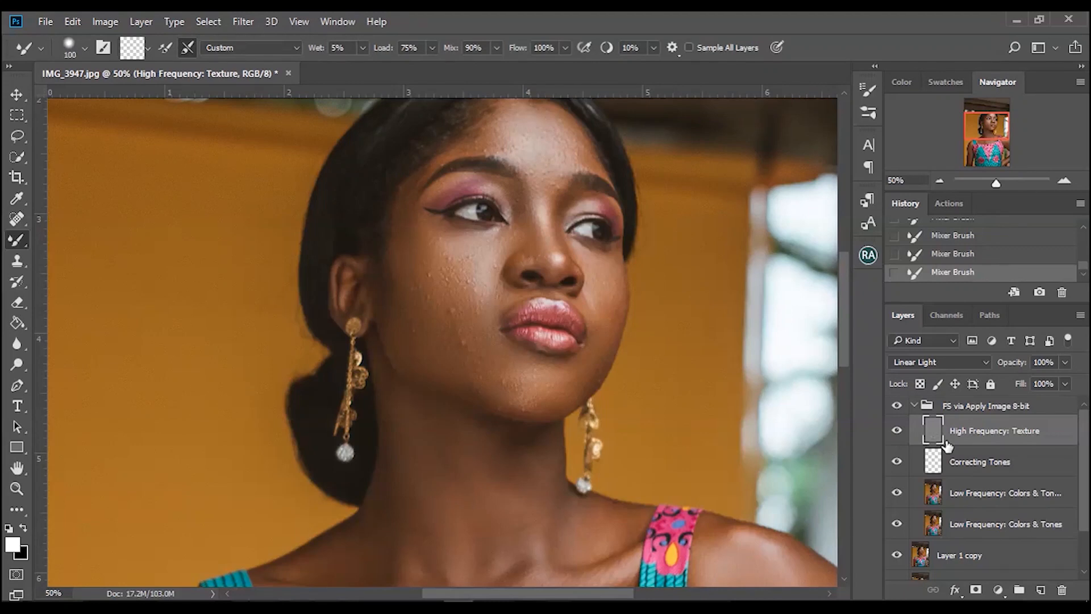
left_click(17, 260)
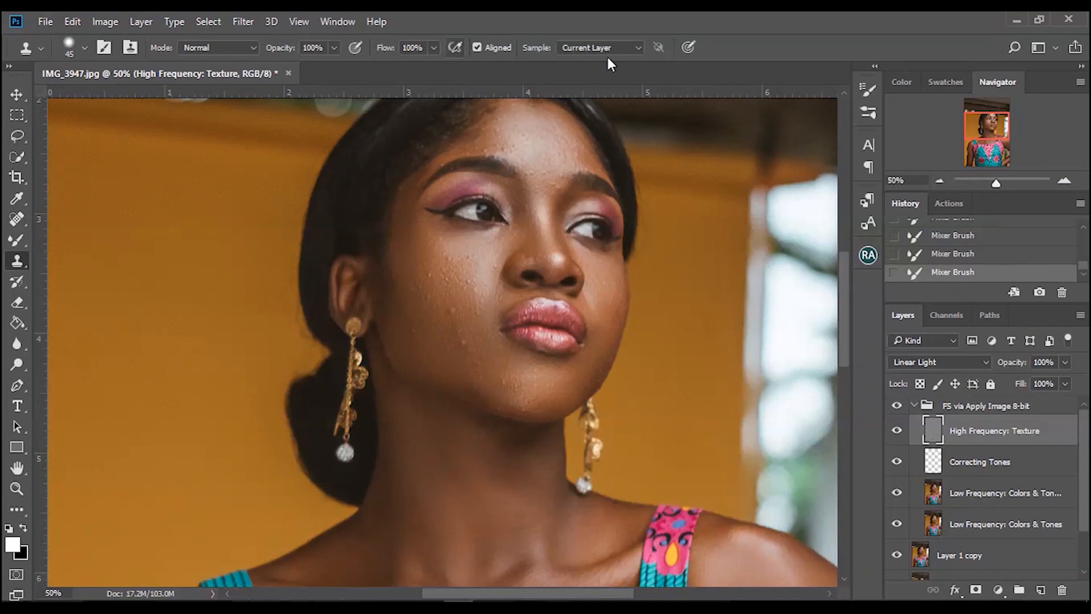
Try to stamp the cheek with the Clone Stamp sampling the current layer before defining a source point.
left_click(598, 49)
left_click(605, 61)
left_click(621, 47)
left_click(627, 51)
left_click(611, 51)
left_click(630, 49)
left_click(472, 302)
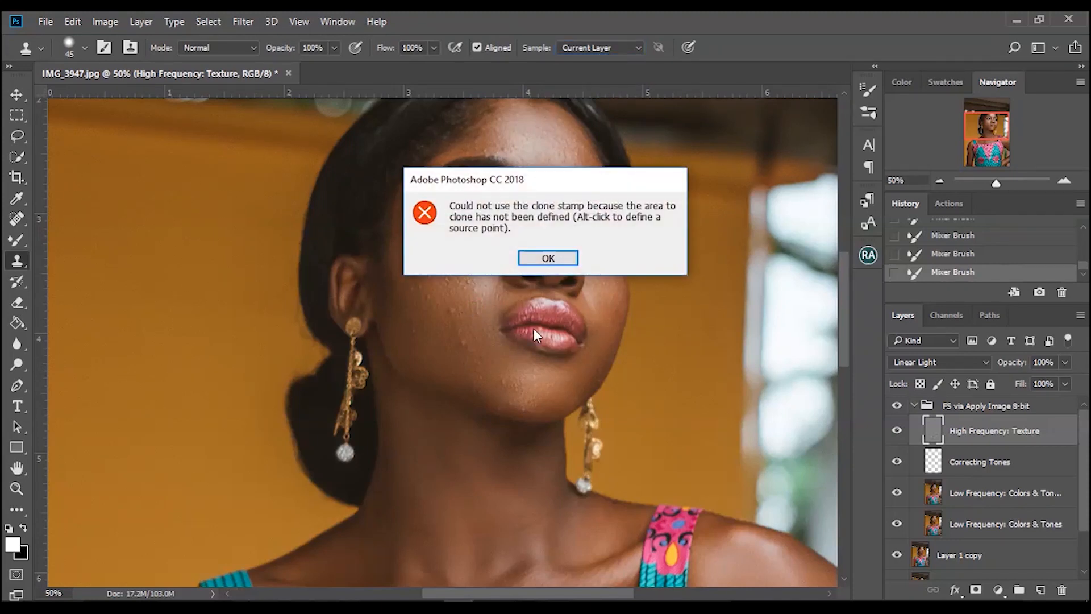
left_click(549, 259)
Define a clone source beside the chin and stamp out blemishes around the chin on the texture layer.
left_click_drag(847, 278, 845, 265)
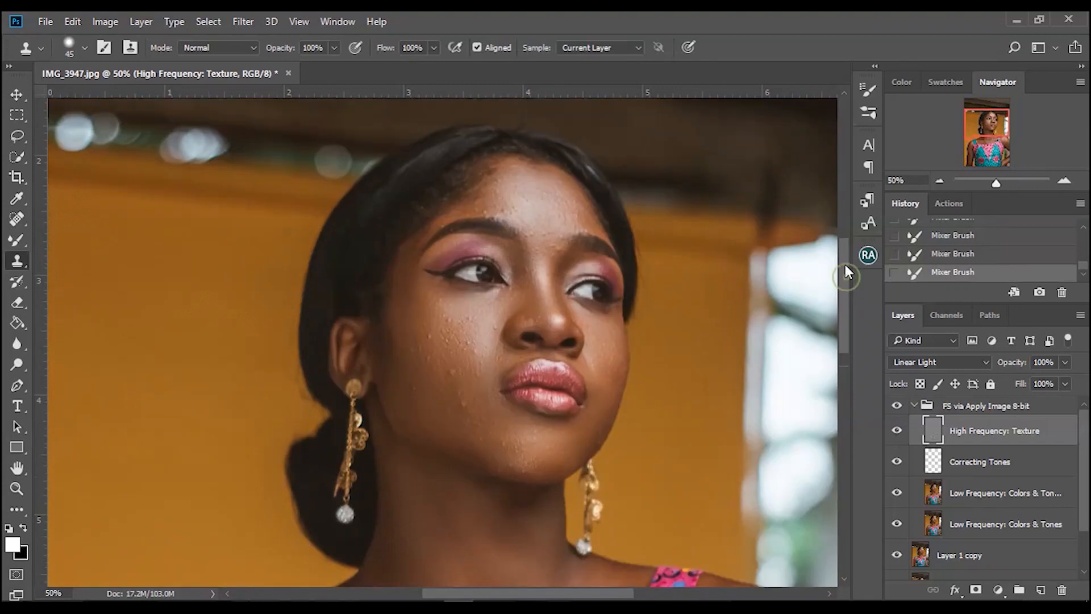
left_click_drag(995, 183, 1000, 183)
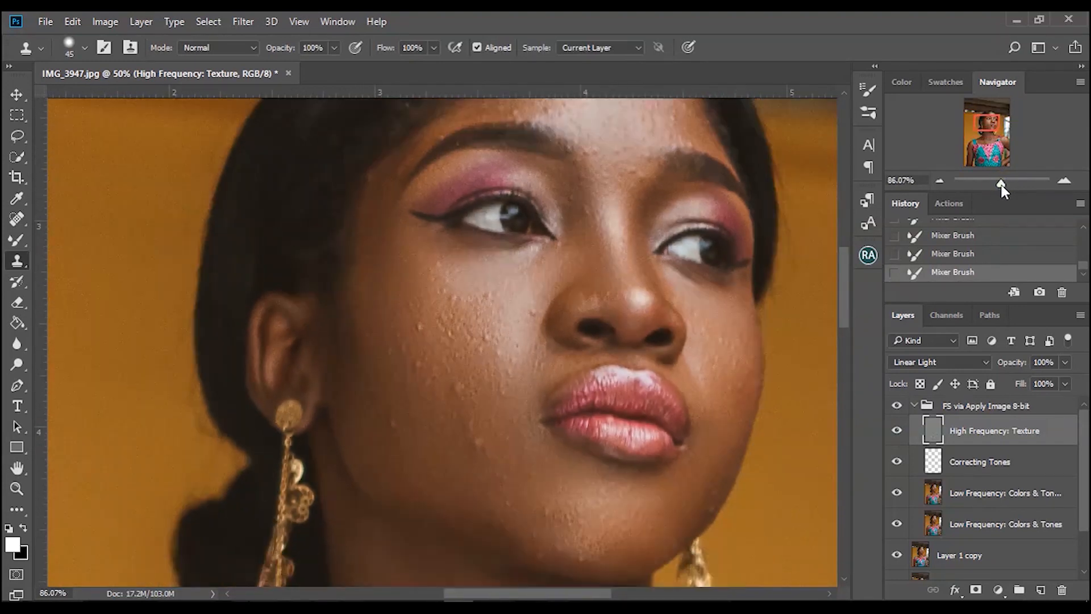
left_click_drag(847, 272, 847, 291)
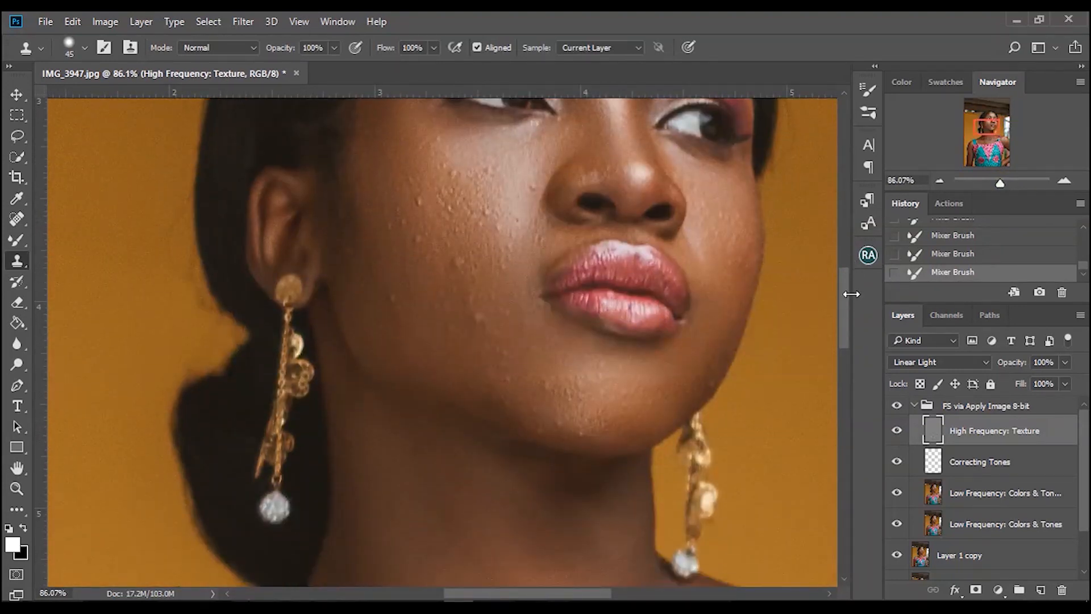
left_click(514, 335, "alt")
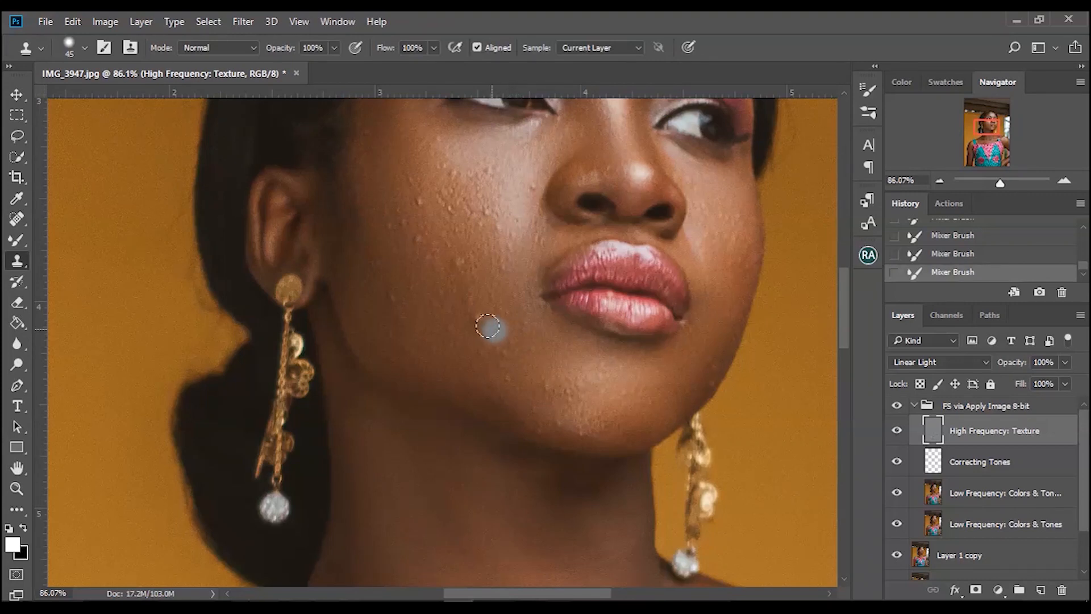
left_click(479, 318)
left_click(500, 350)
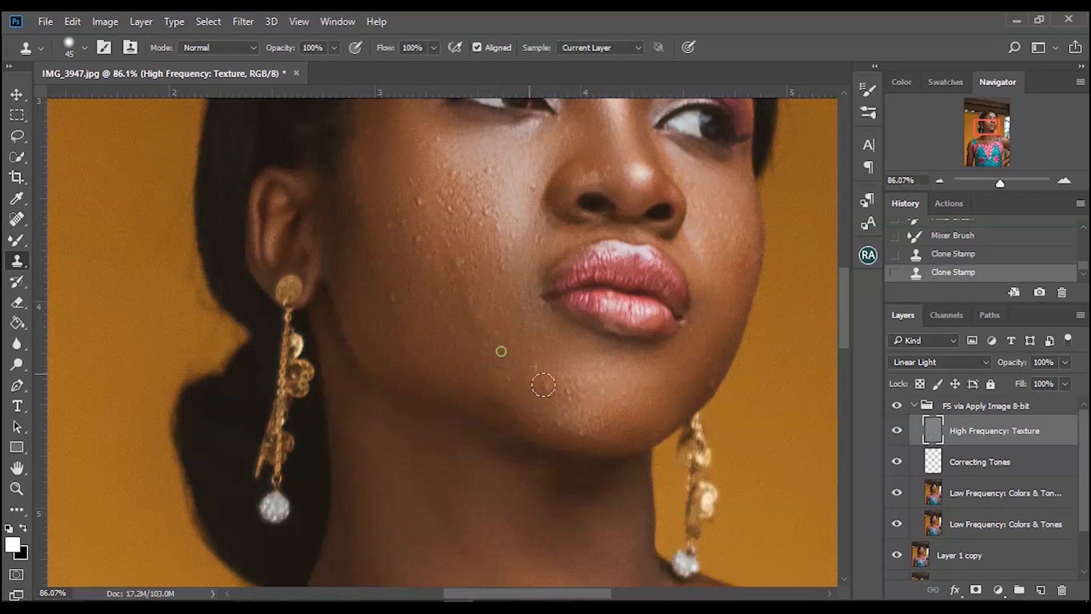
left_click(520, 364, "alt")
left_click(530, 354)
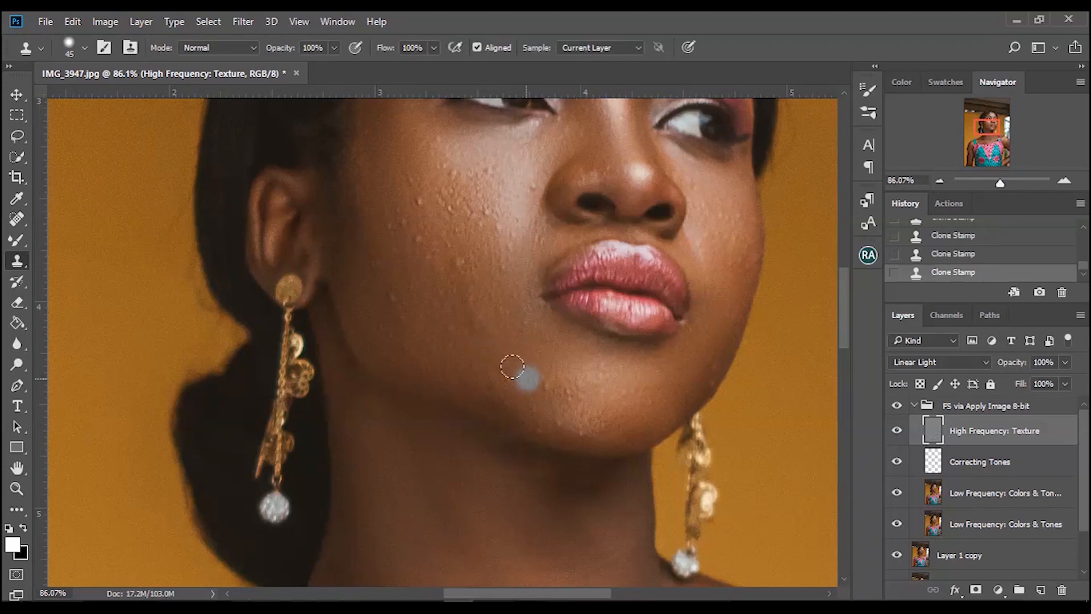
left_click(515, 359, "alt")
left_click(507, 375)
left_click(546, 385)
Clone over blemishes along the lower chin and jawline, then undo the last stamp.
left_click_drag(578, 414, 589, 423)
left_click(570, 394)
left_click(578, 387)
left_click(608, 395)
left_click(598, 378)
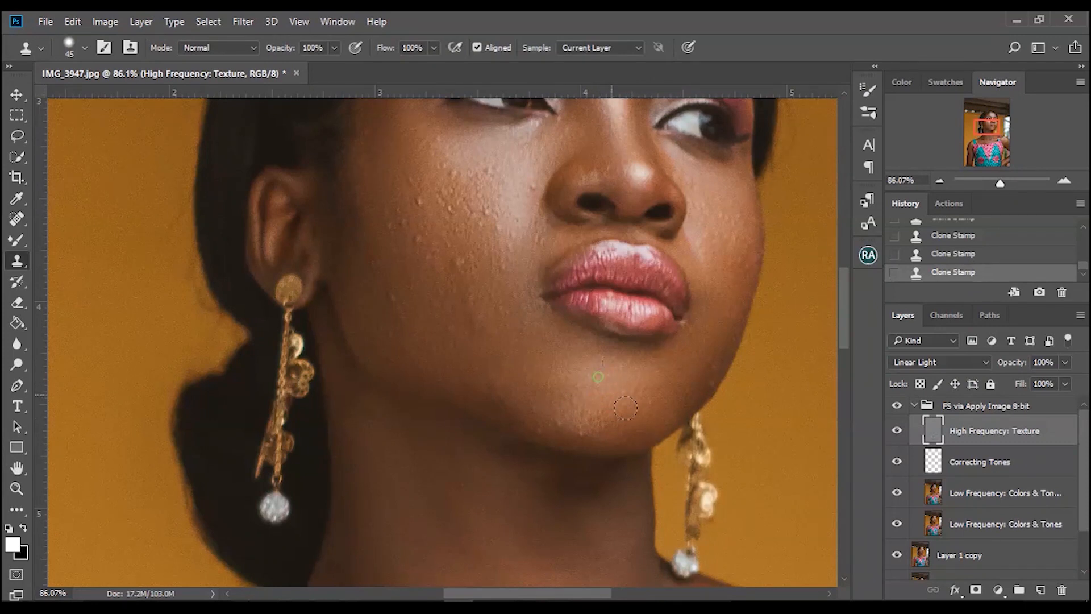
left_click(629, 403)
left_click(654, 403)
left_click(704, 396)
left_click(708, 379)
left_click(549, 448)
left_click(583, 435)
key("ctrl+z")
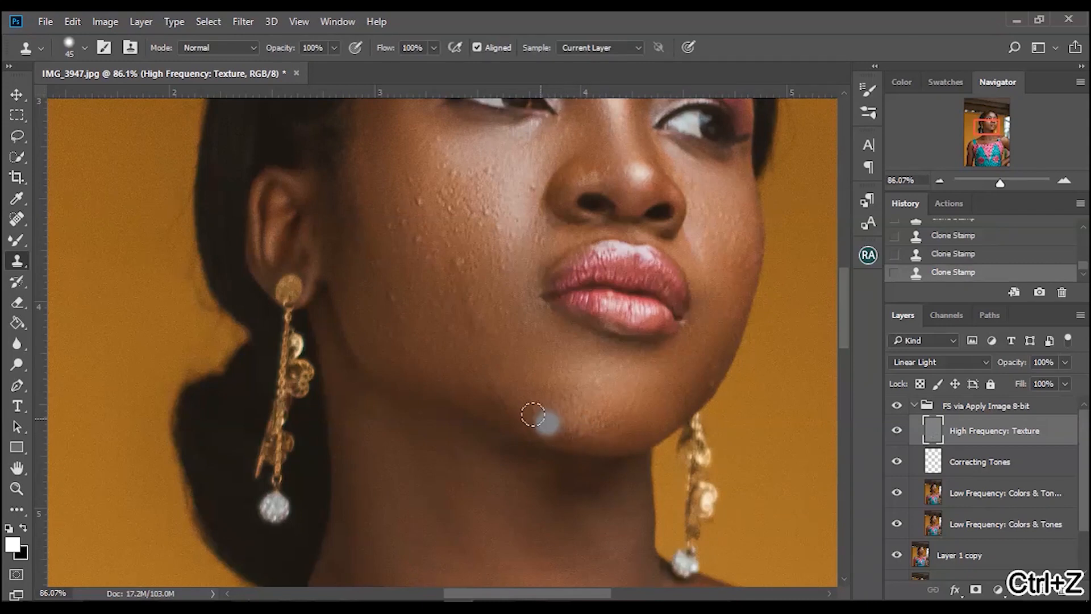
Clone away the bumps on the upper cheek below the eye with the Clone Stamp.
left_click(460, 265)
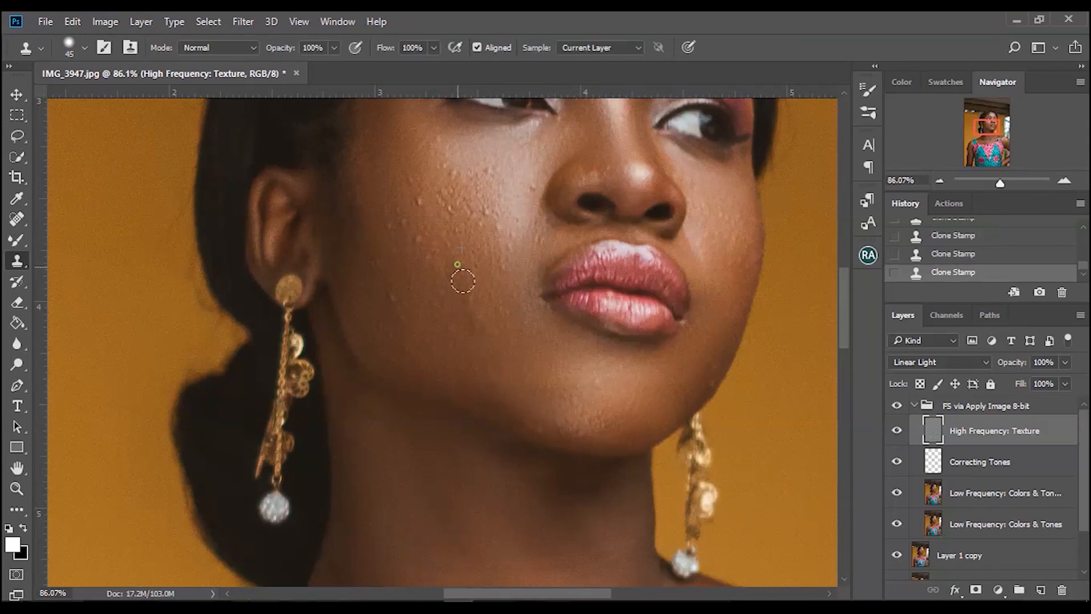
left_click(433, 253)
left_click(396, 225)
left_click(416, 189)
left_click(414, 199)
left_click(412, 182, "alt")
left_click(421, 214)
left_click(398, 210, "alt")
Clone away the bumps across the mid cheek toward the ear on the texture layer.
left_click(407, 264)
left_click(406, 266, "alt")
left_click(392, 217)
left_click(407, 262, "alt")
left_click(396, 234)
left_click(421, 313, "alt")
left_click(396, 300)
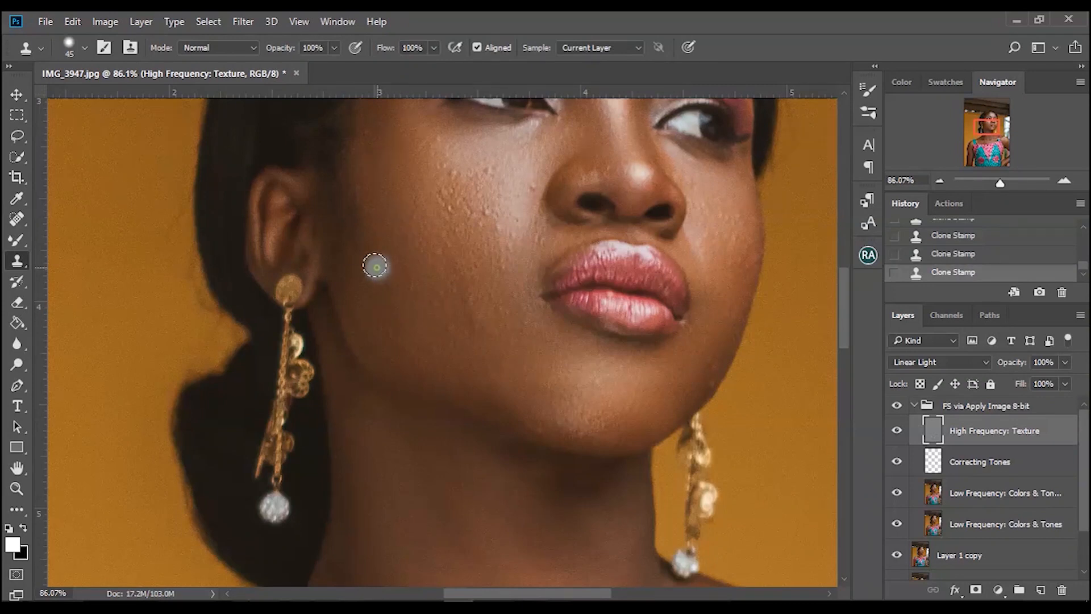
Clone over the remaining blemishes on the upper cheek beside the nose.
left_click(481, 215, "alt")
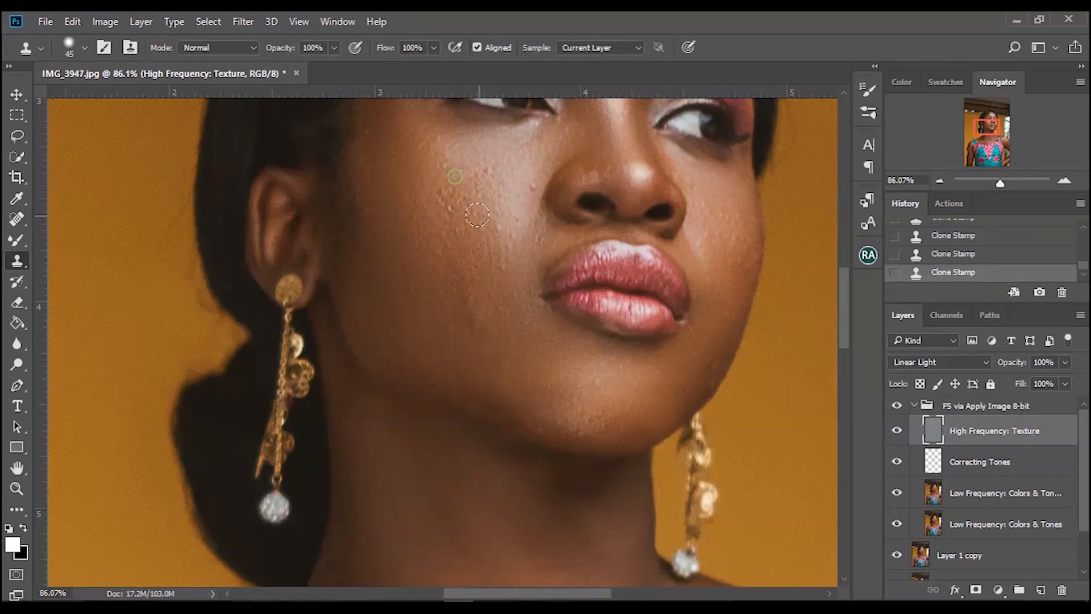
left_click(439, 163, "alt")
left_click(514, 219, "alt")
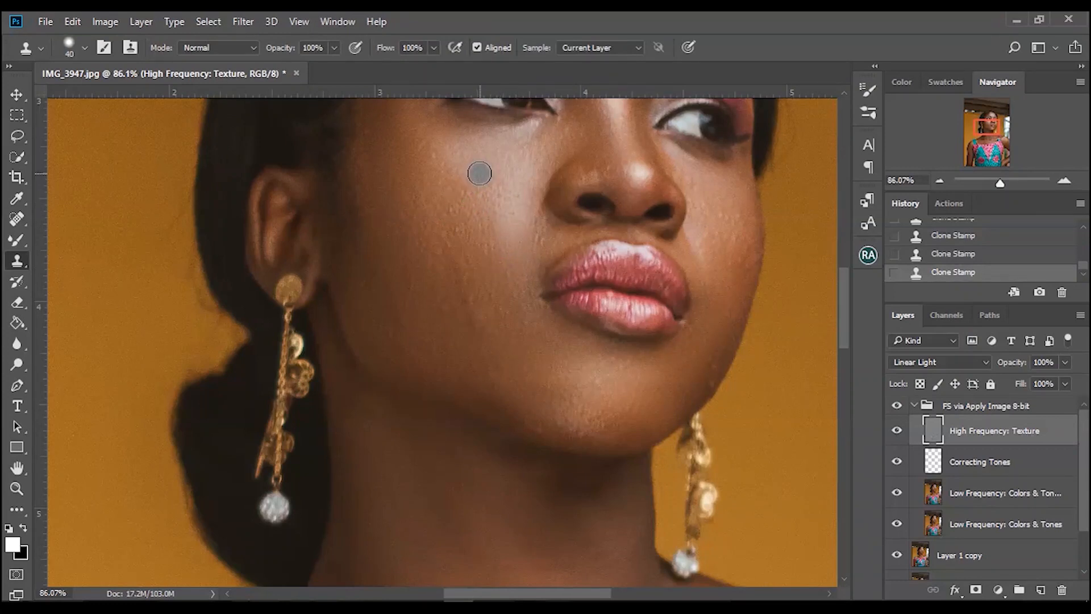
left_click(516, 183)
left_click(520, 234, "alt")
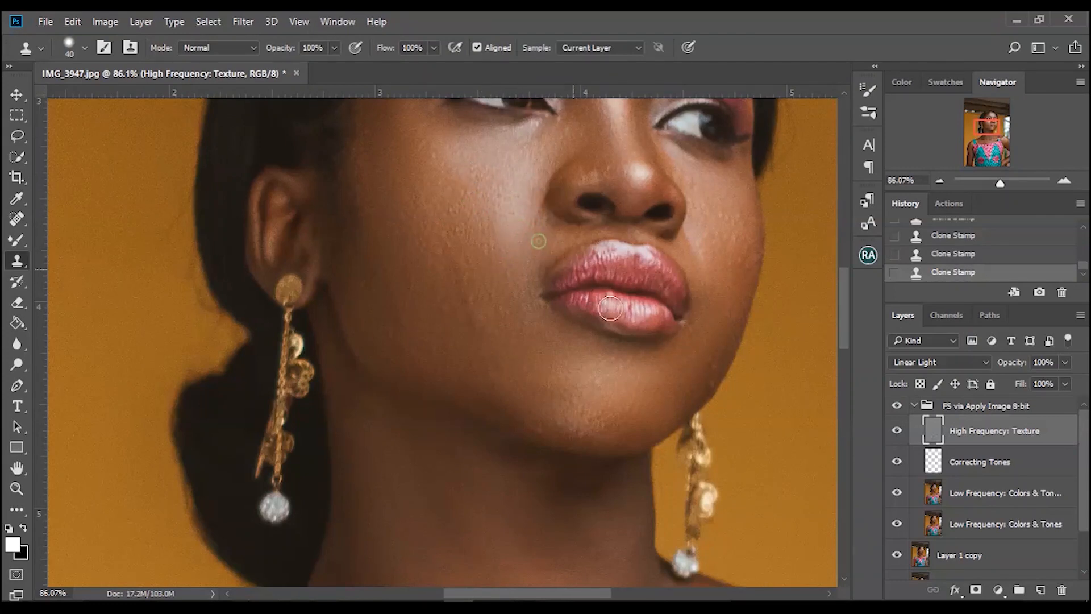
Step back through the last Clone Stamp states and re-clone the blemishes along the jawline near the chin.
left_click(418, 258, "alt")
left_click_drag(838, 325, 840, 314)
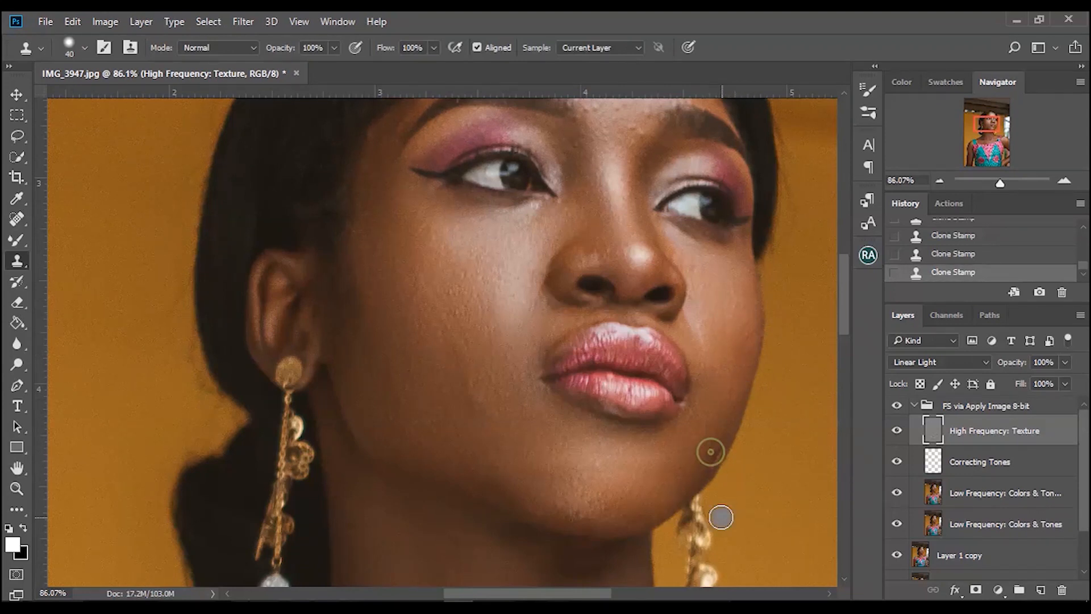
key("ctrl+z")
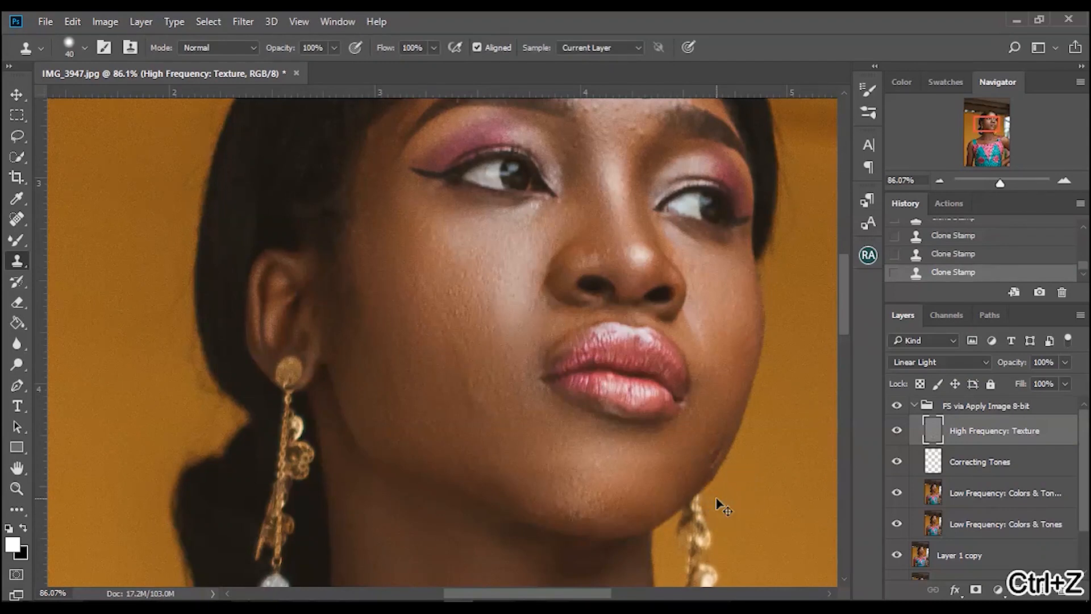
left_click(965, 239)
left_click(967, 223)
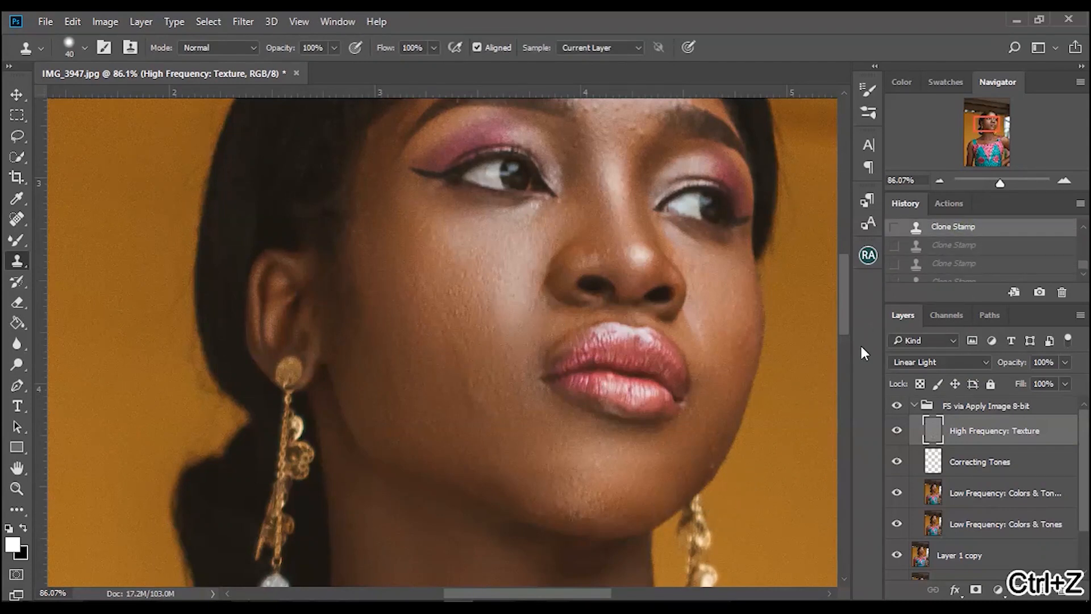
left_click(735, 375, "alt")
left_click(735, 339)
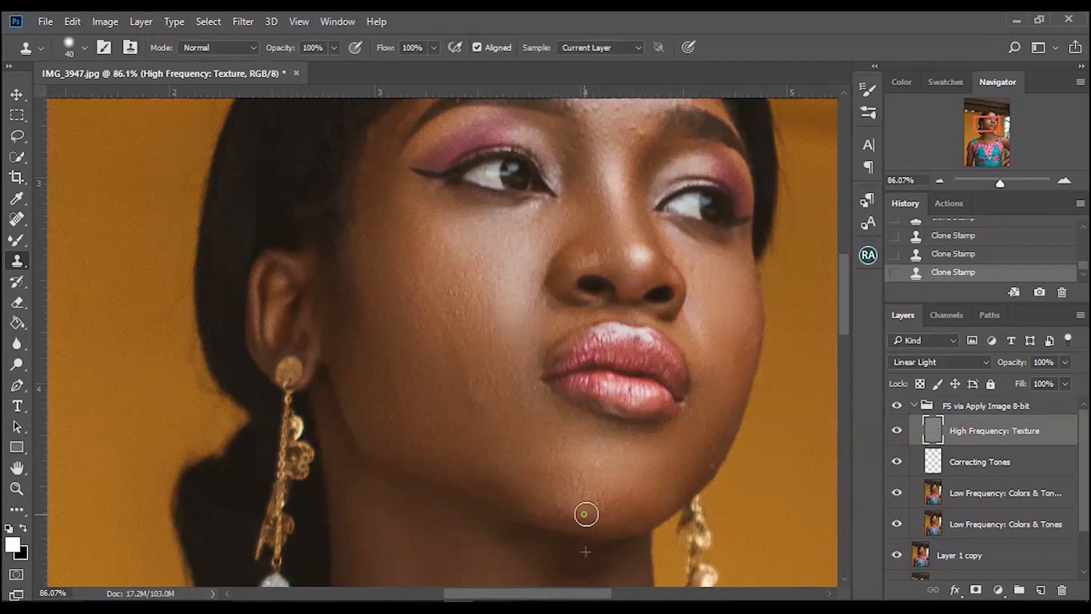
Clone away the bumps on the forehead between and above the eyebrows with a 25 px brush, undoing one stamp.
left_click_drag(844, 326, 844, 294)
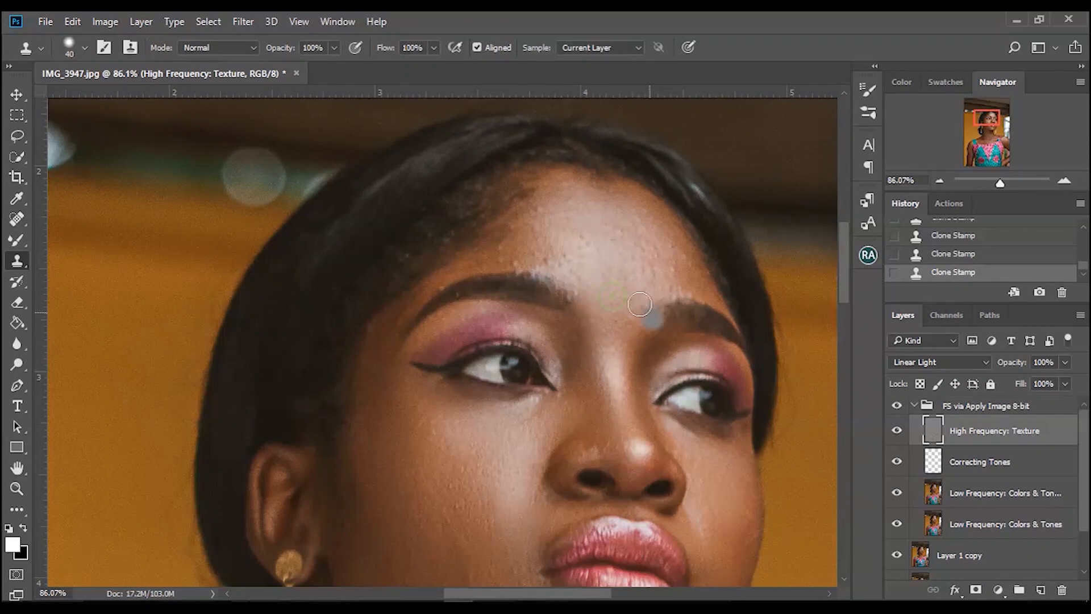
left_click_drag(651, 277, 662, 257)
left_click(635, 235)
left_click(620, 226)
left_click(625, 230)
left_click(608, 235)
left_click(587, 238)
left_click_drag(588, 253, 580, 252)
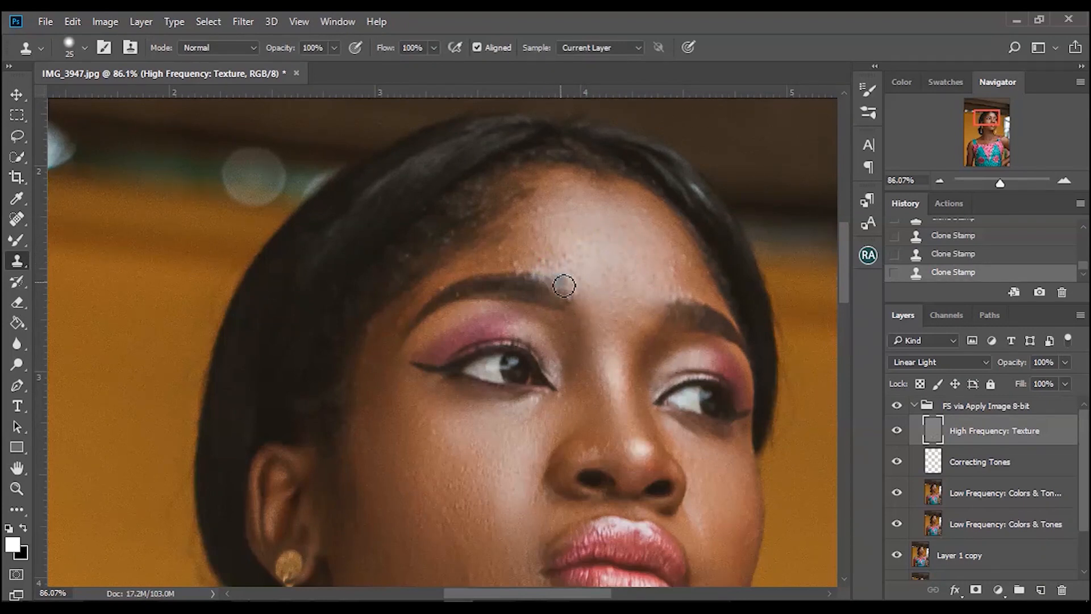
key("ctrl+z")
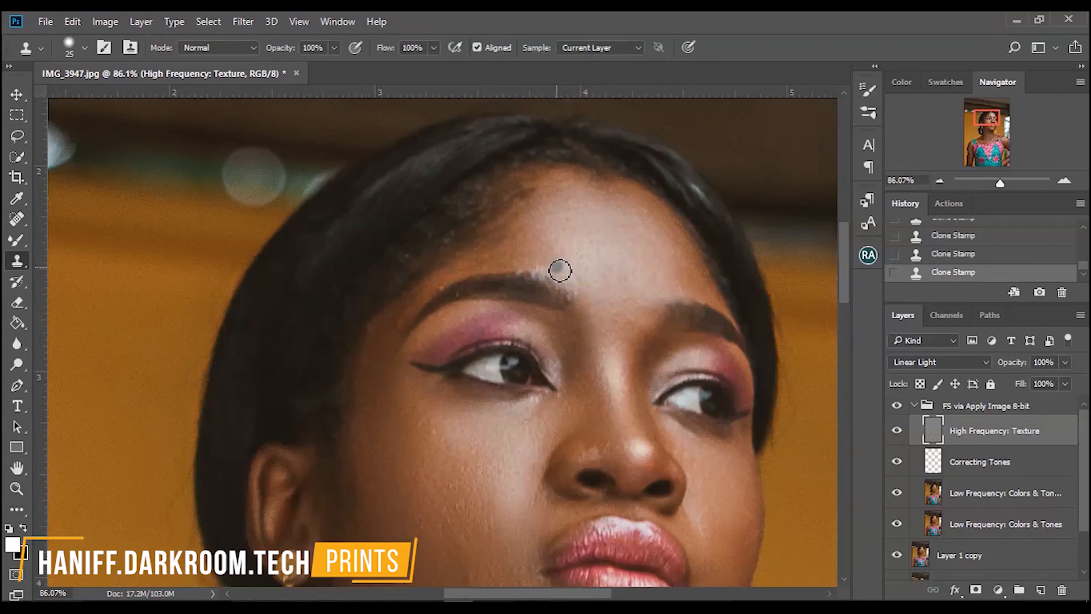
left_click(579, 232, "alt")
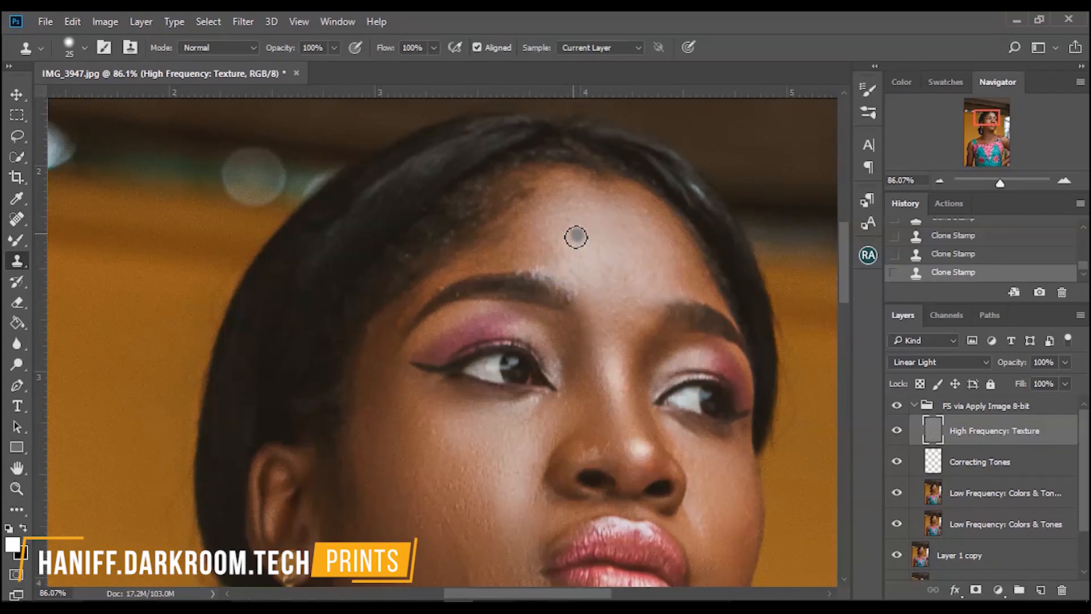
left_click_drag(616, 275, 619, 286)
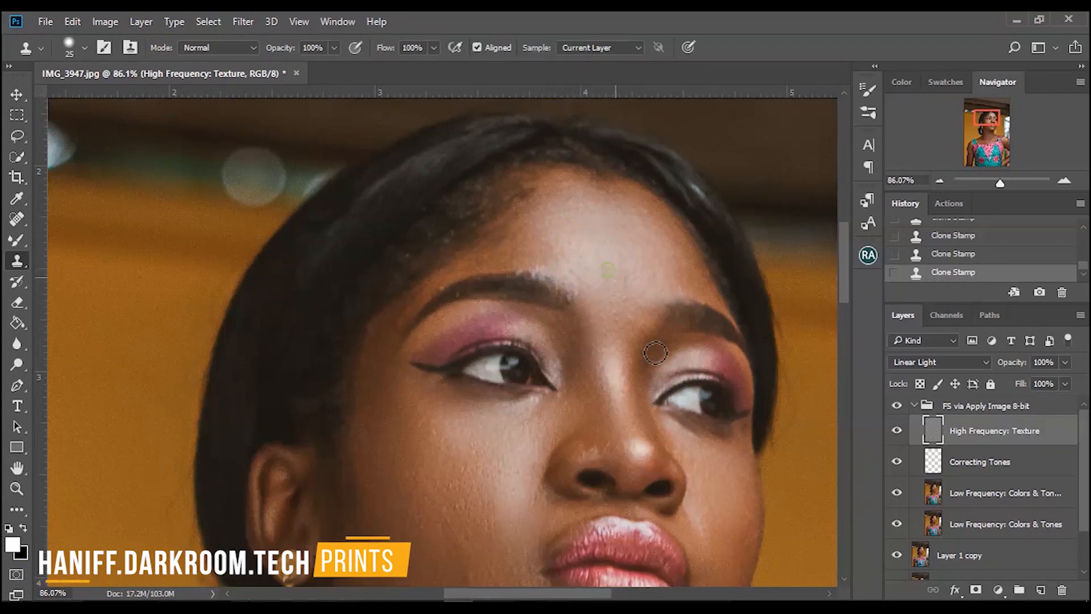
Fit the whole image on screen and toggle the frequency separation group's visibility to compare before and after.
key("ctrl+0")
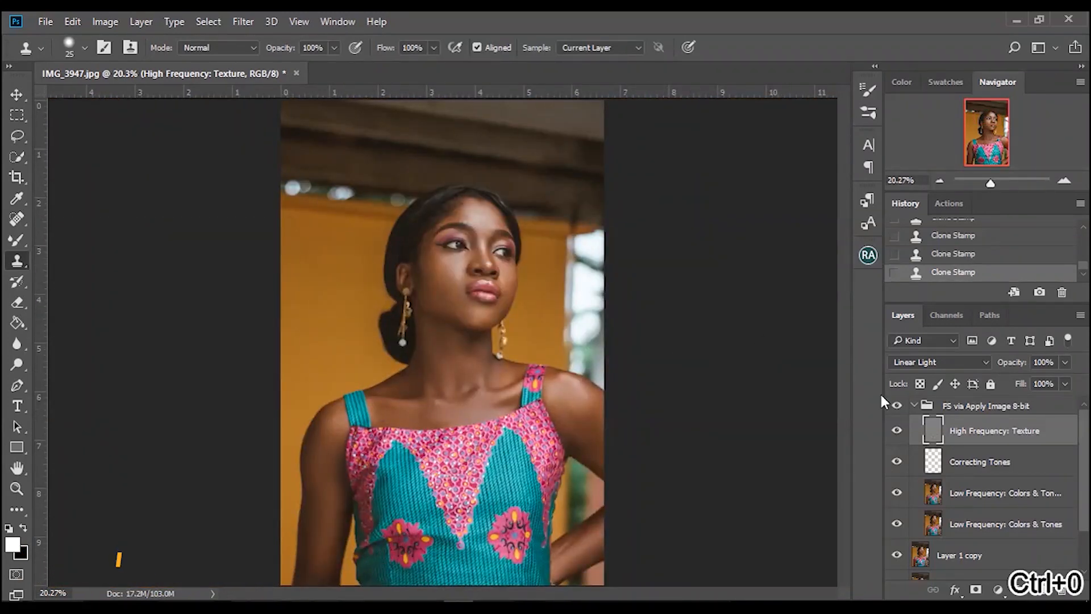
left_click(915, 406)
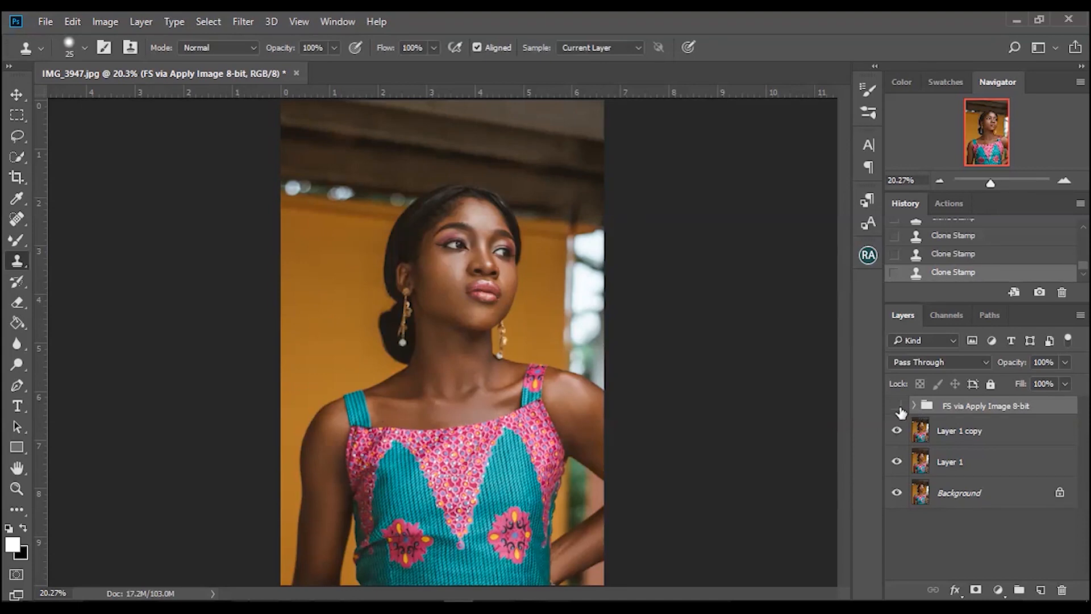
left_click(898, 407)
left_click(898, 407)
left_click(898, 407)
left_click(898, 406)
left_click(898, 407)
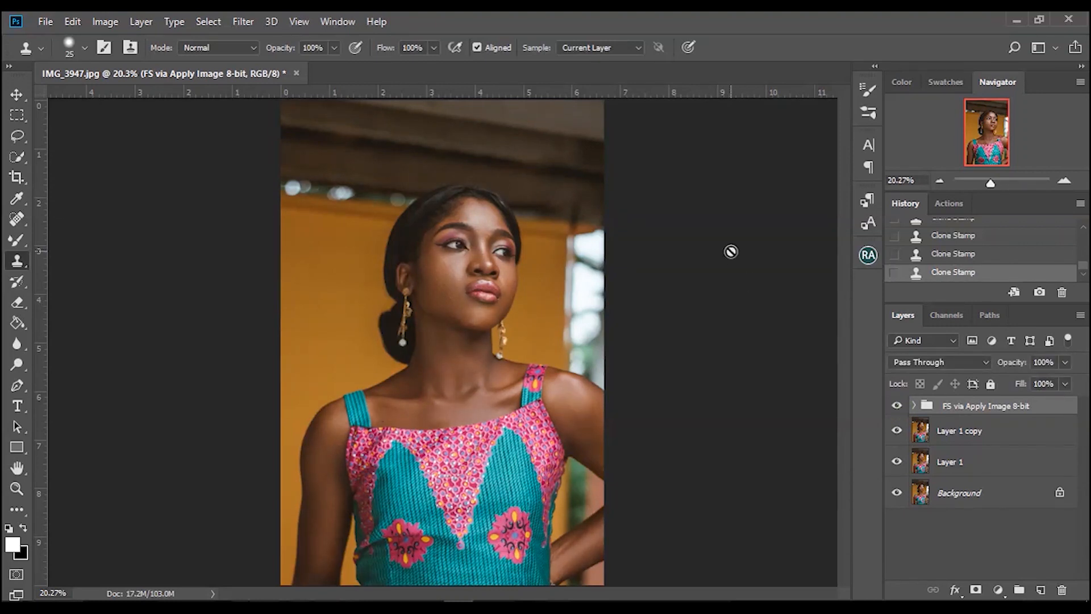